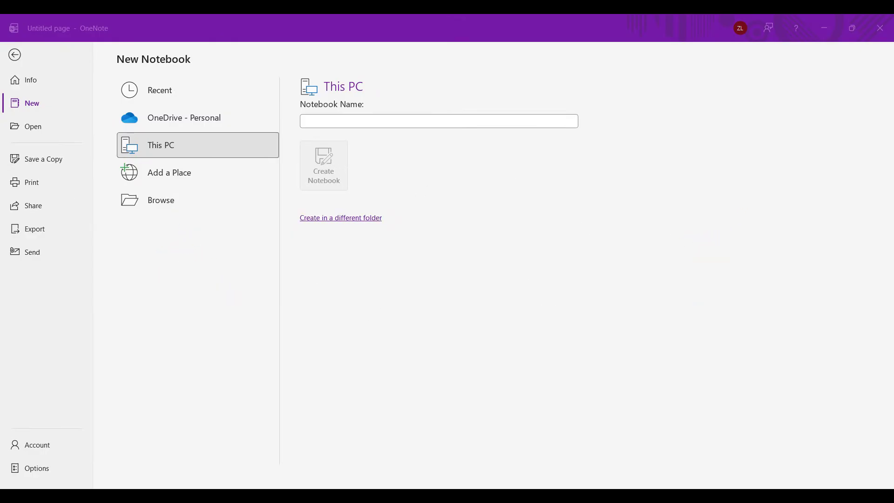
- Create a new notebook named "bullet journal 2026" stored on This PC
click(402, 123)
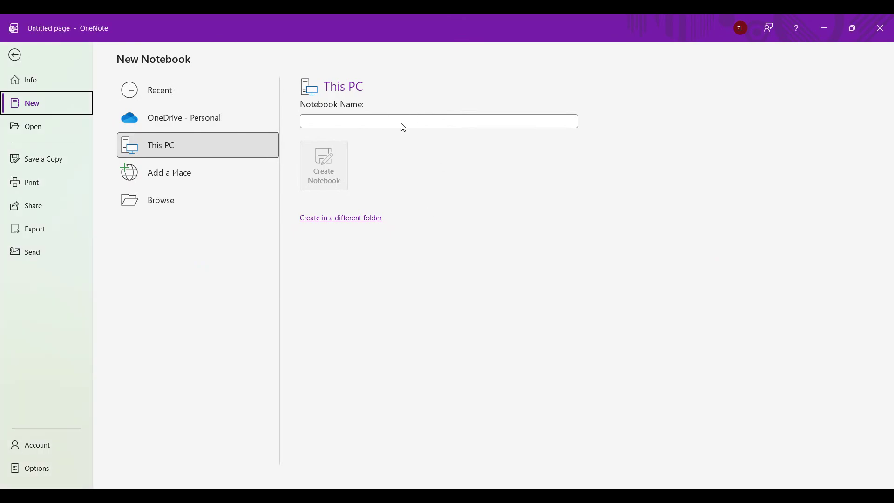
click(404, 127)
text(bullet h)
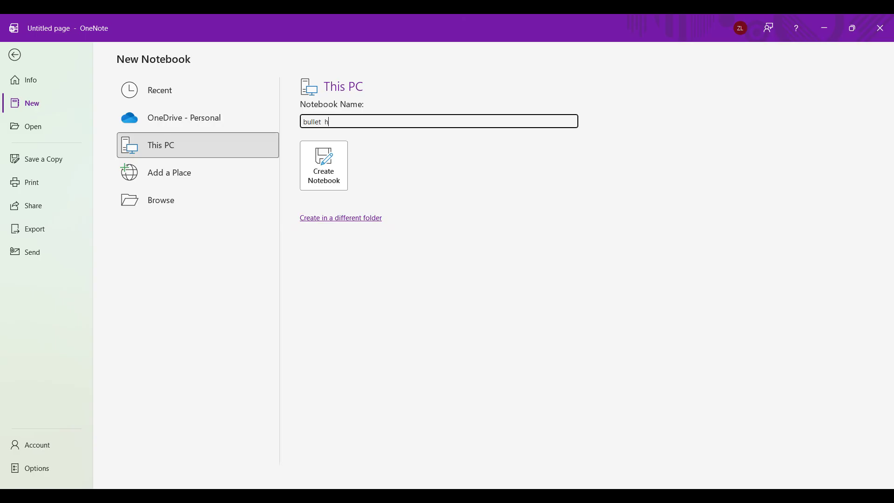
key(BackSpace)
text(journal 2026)
click(337, 157)
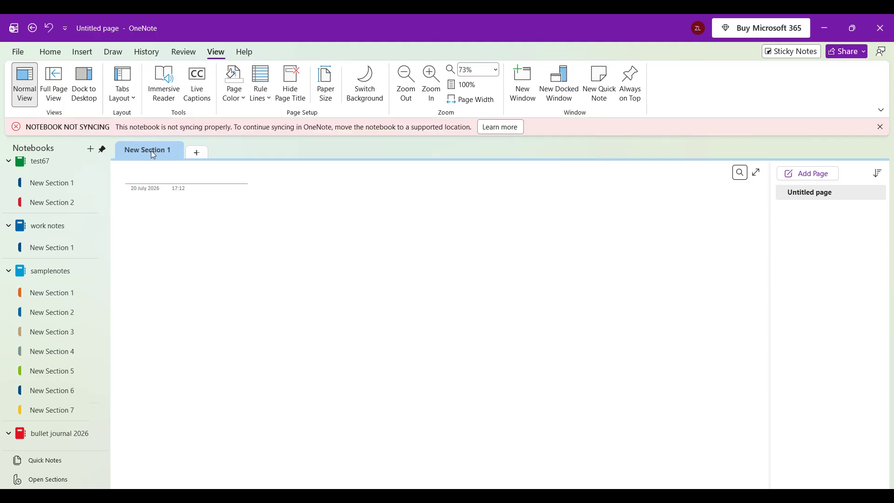
- Rename the notebook's first section to "0.0 System"
double_click(151, 150)
key(BackSpace)
text(00)
key(BackSpace)
text(.0 System)
key(Return)
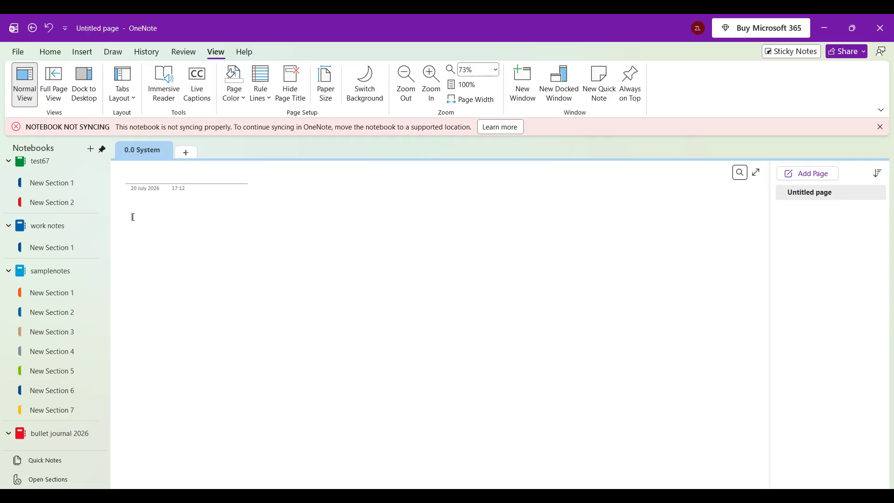
- Enter "index" and "keys" on two separate lines in the body of the 0.0 System page
text(index)
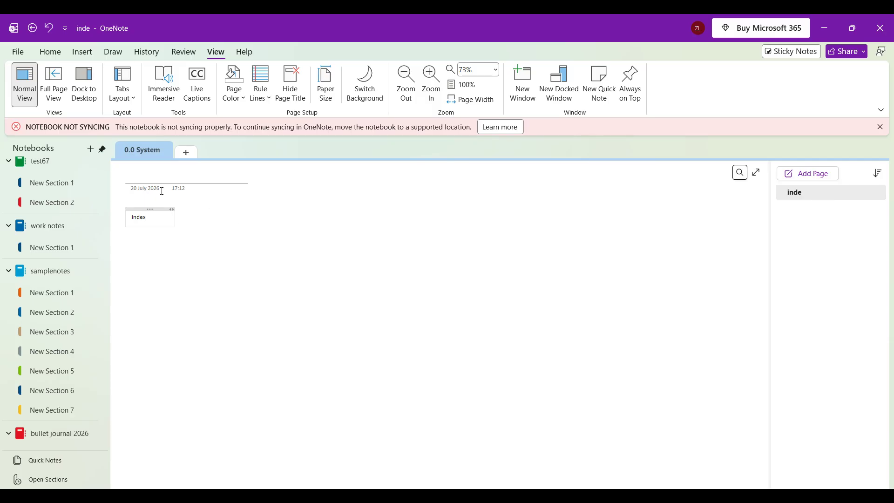
key(Return)
text(keys)
- Add a new section named "0.1 Logs" to the notebook
click(187, 153)
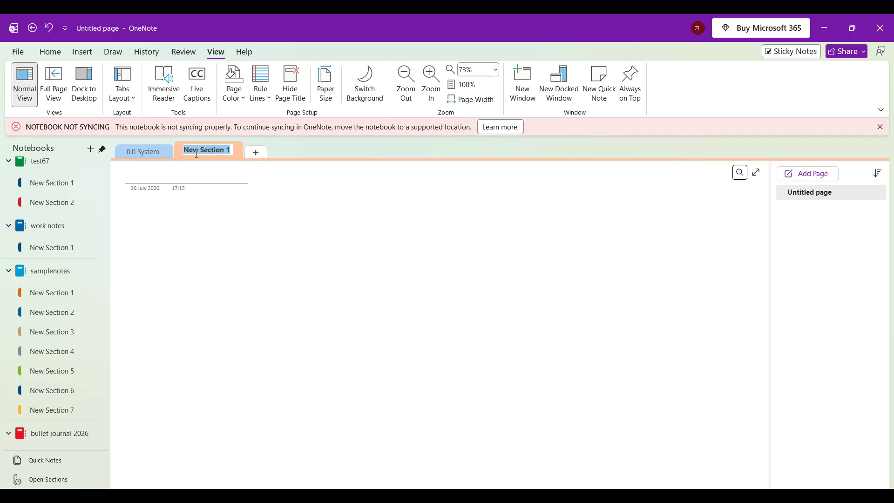
text(0.1 Logs)
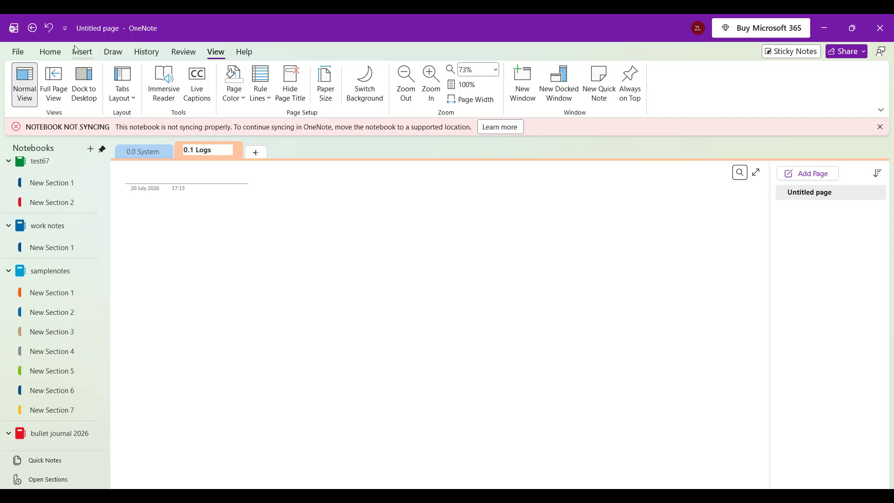
click(55, 51)
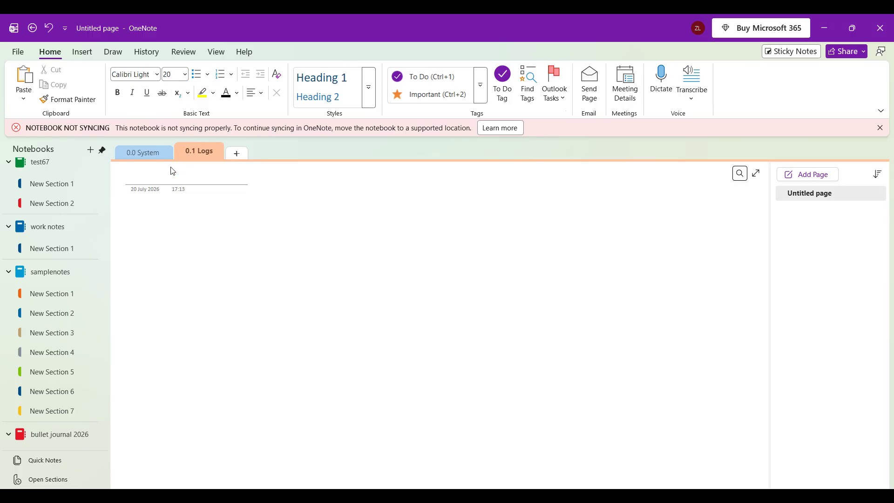
click(143, 221)
text(daw)
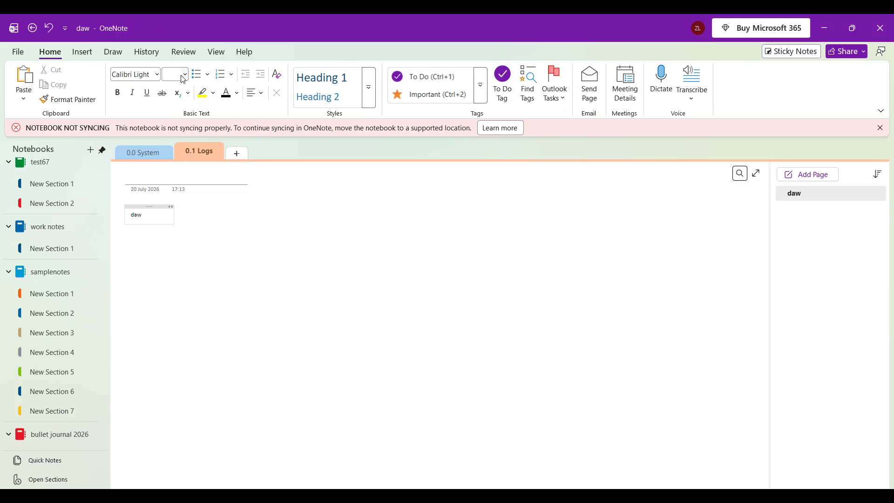
click(180, 75)
text(20)
key(Return)
click(117, 216)
key(Delete)
- Add a third section named "0.2 Collections" to the notebook
click(236, 153)
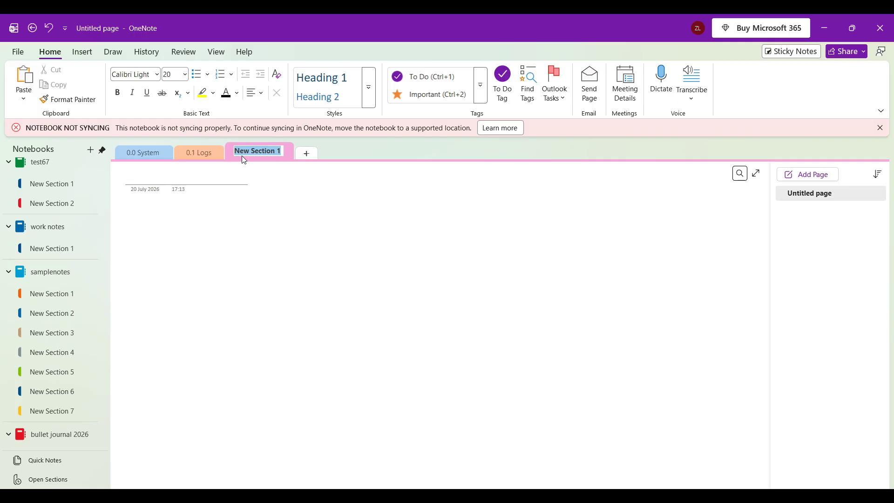
key(BackSpace)
text(0.2 Collections)
key(Return)
- Title the empty page in the 0.1 Logs section "January"
click(186, 156)
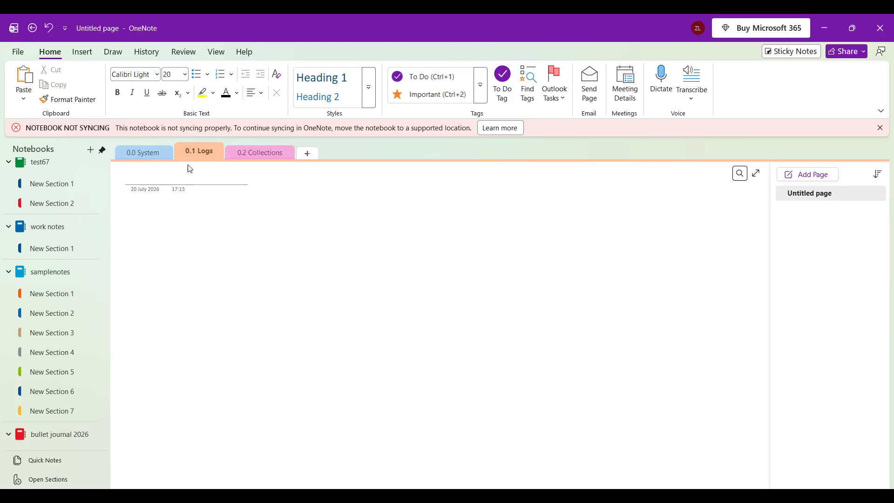
click(204, 215)
text(Janu)
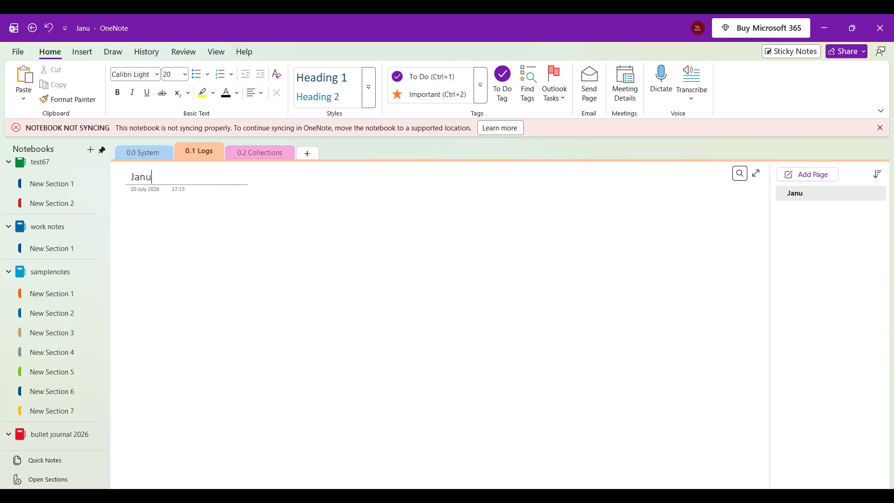
text(ary)
- Add a second page to 0.1 Logs with "February" as both its body text and its title
click(793, 175)
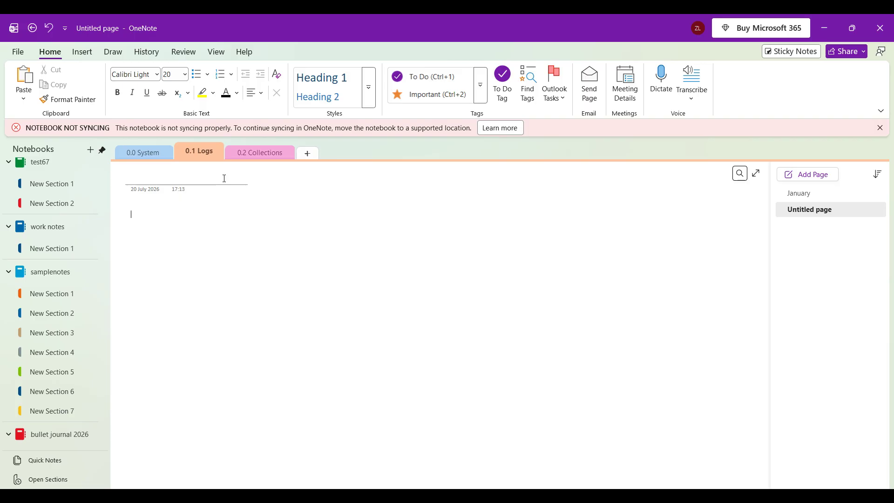
text(February)
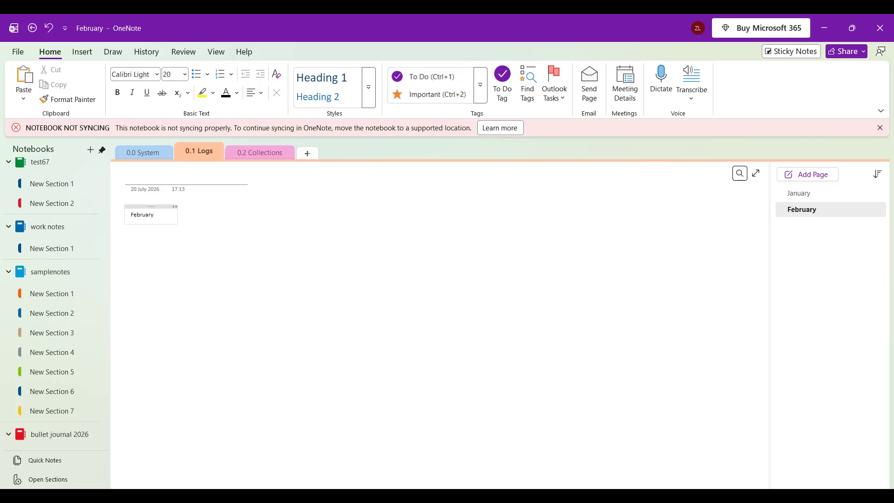
key(Return)
click(196, 181)
text(Febr)
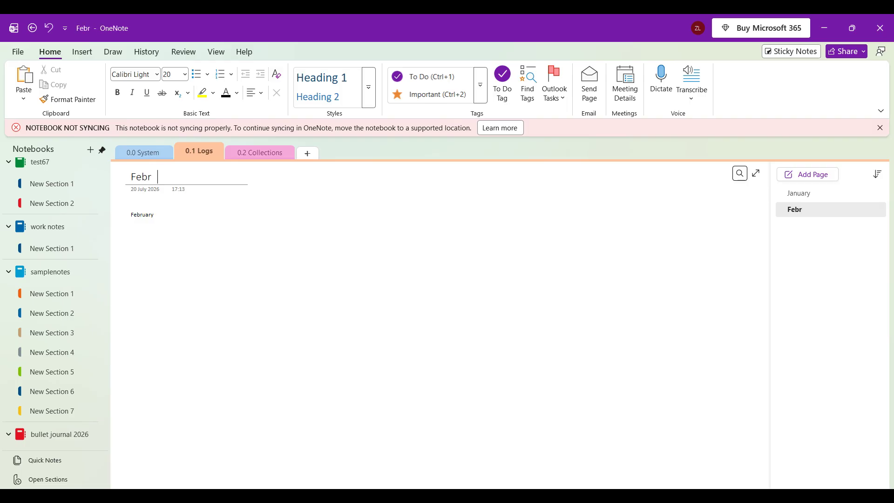
text(uary)
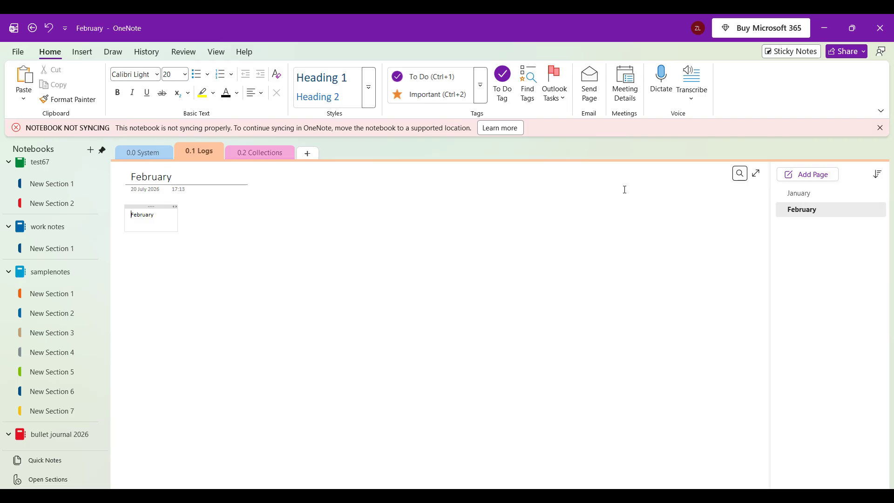
- Add an untitled page between January and February and make it a subpage of January
click(813, 200)
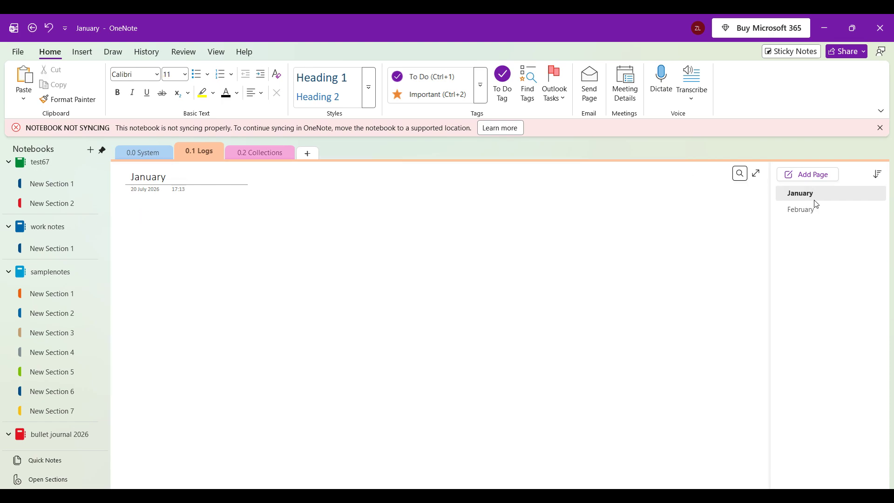
click(808, 174)
drag(811, 226, 826, 212)
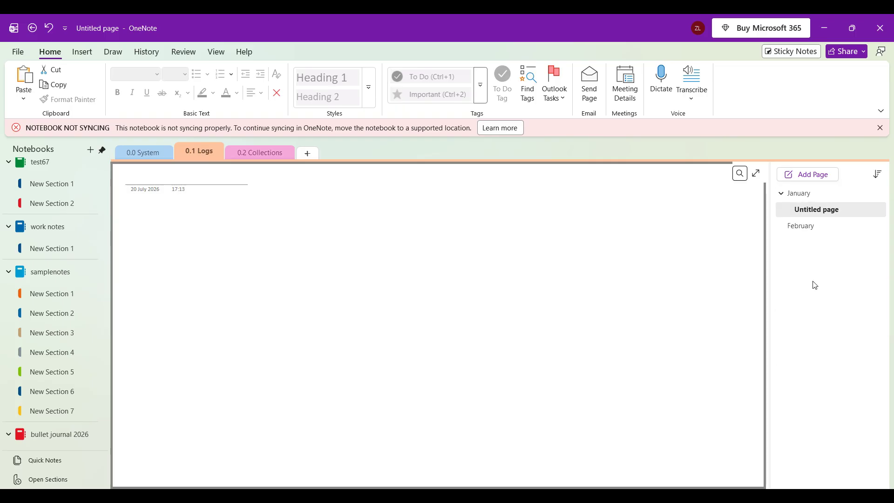
drag(787, 210, 808, 214)
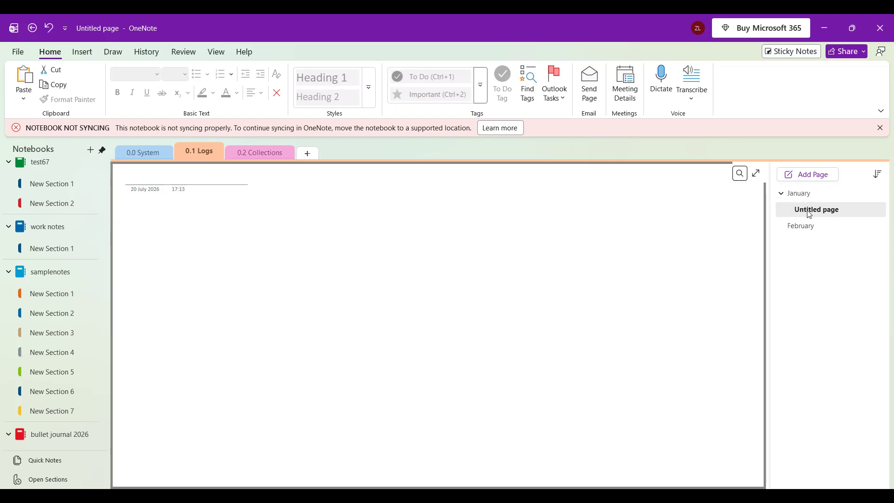
click(239, 240)
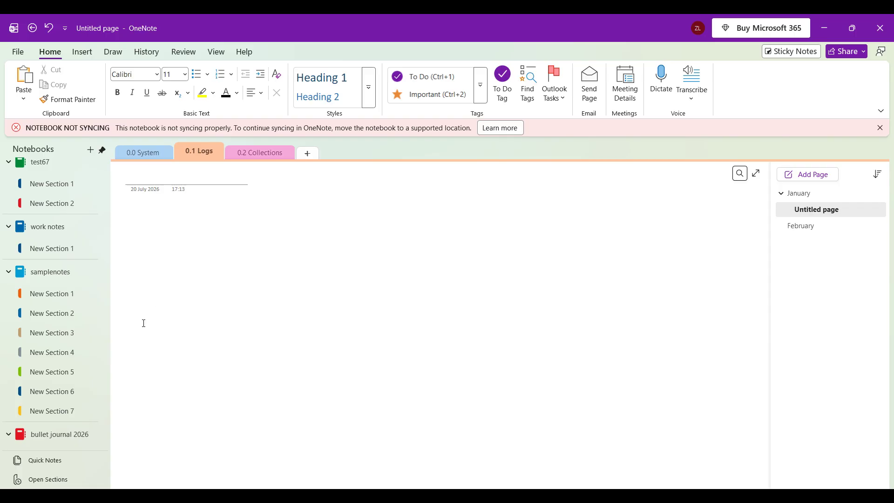
- Add horizontal rule lines to the January subpage, trying narrow and wide spacings and settling on a medium one
scroll(102, 269, down, 3)
click(216, 52)
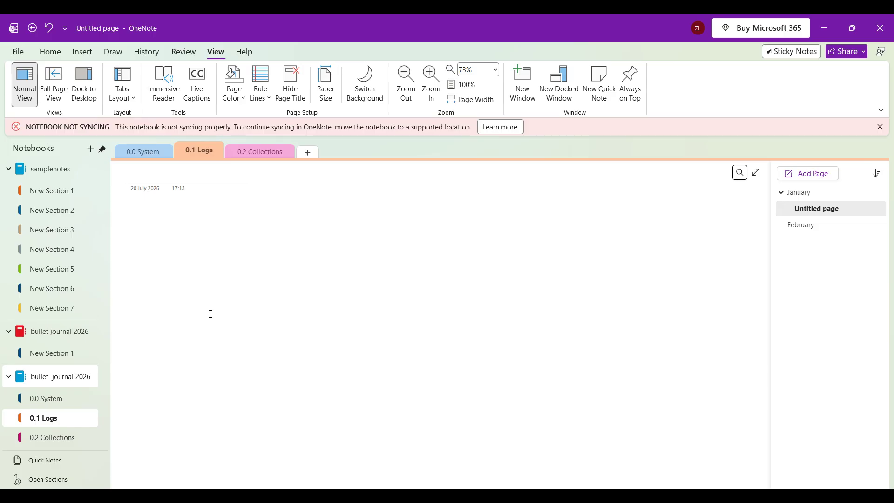
click(261, 81)
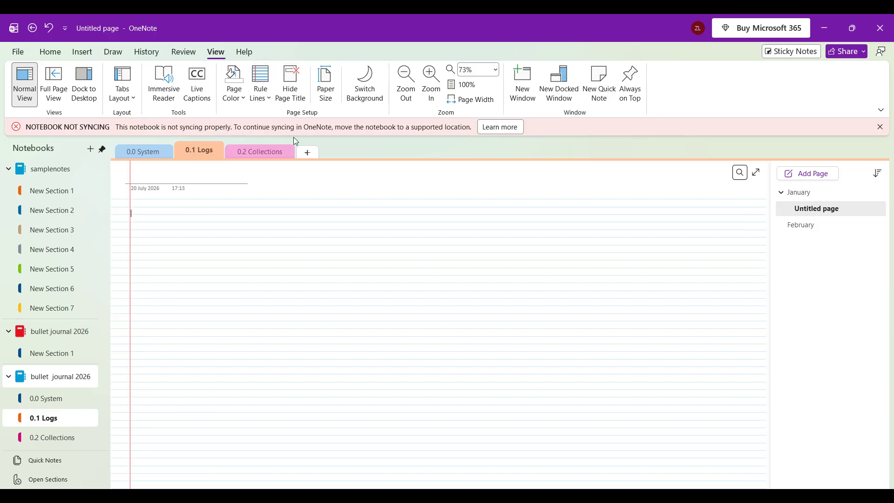
click(263, 93)
click(329, 142)
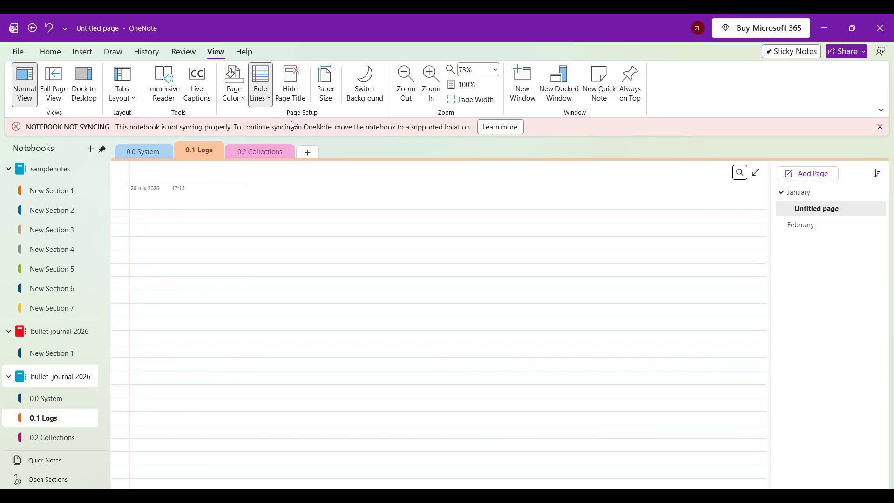
click(267, 99)
click(360, 144)
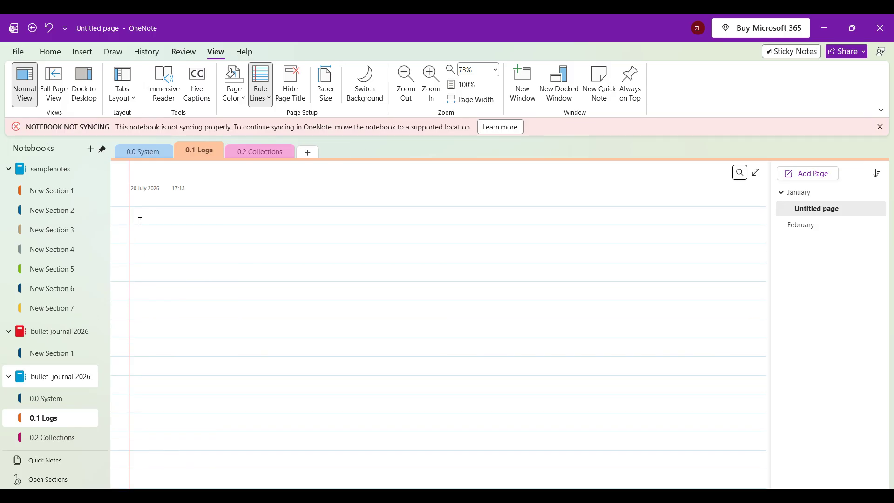
click(259, 98)
click(317, 150)
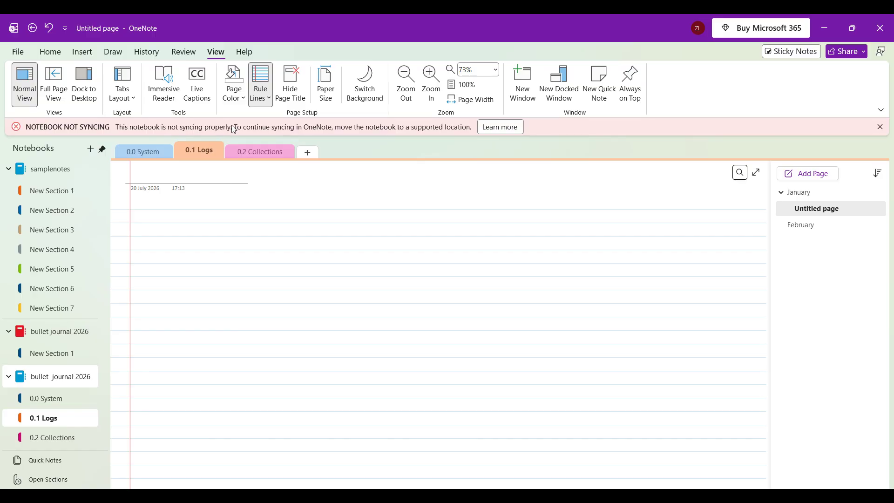
- Set the January subpage's background color to light blue and dismiss the notebook sync notice
click(236, 105)
click(252, 171)
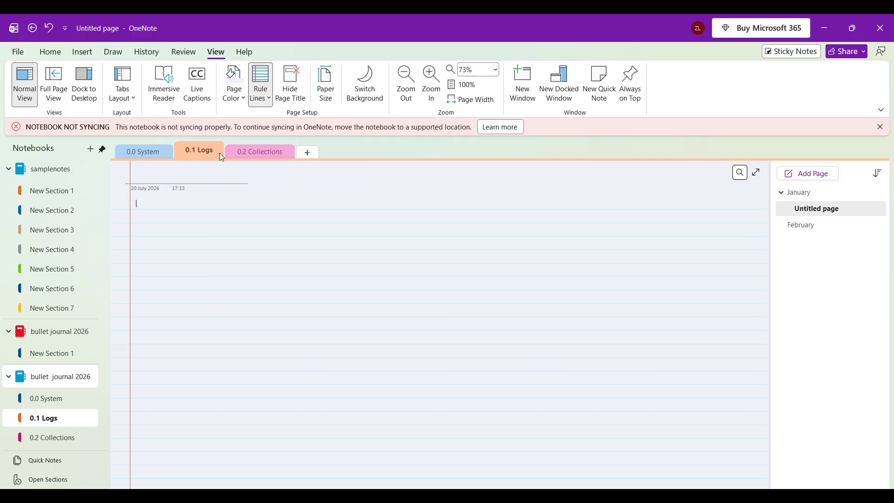
click(880, 127)
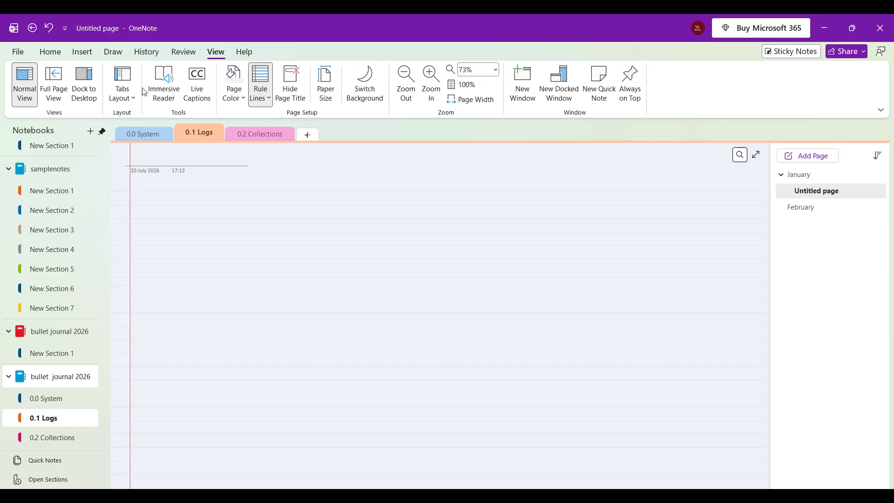
- Add a To Do tag to the January subpage and move its note container just below the page's time stamp
click(50, 52)
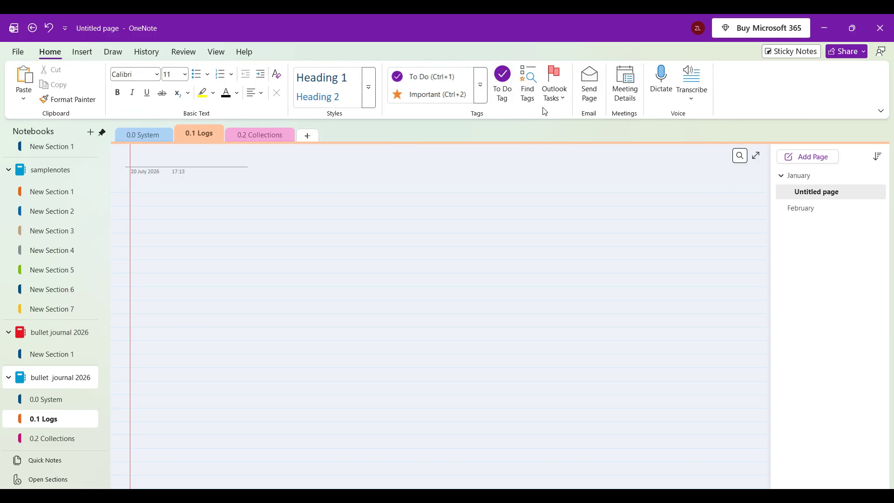
click(506, 100)
drag(154, 178, 206, 180)
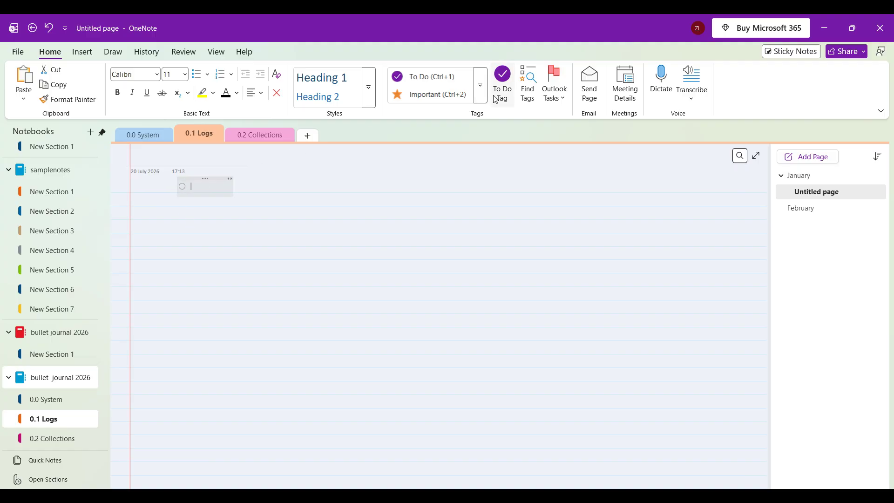
- Mark the empty to-do item as complete and widen its note container
click(203, 191)
click(502, 78)
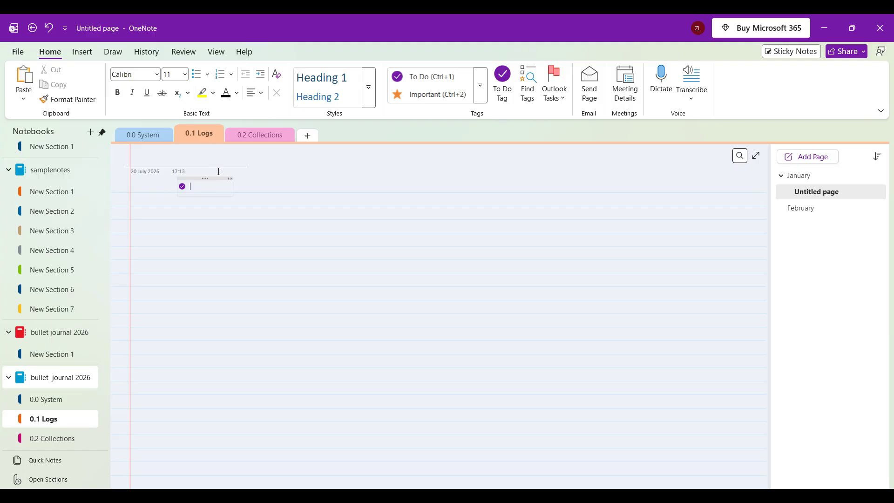
drag(230, 178, 248, 179)
- Open the page templates to view the available categories, and close them again
double_click(68, 53)
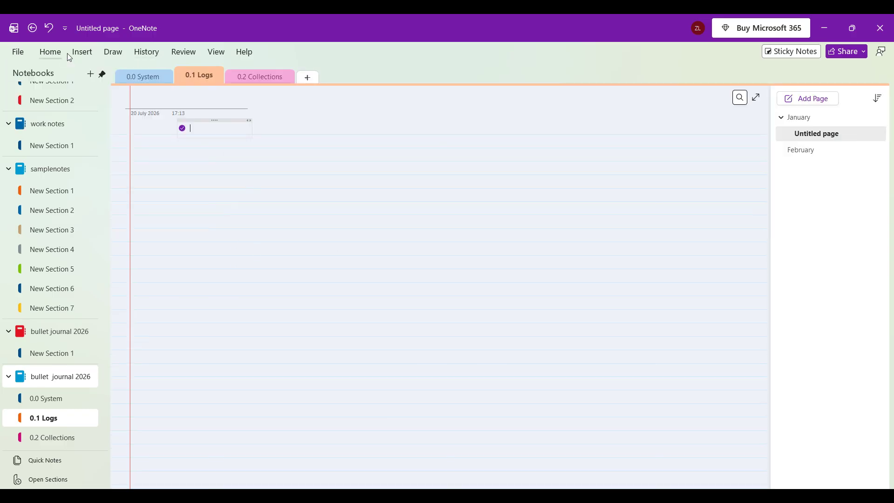
click(57, 55)
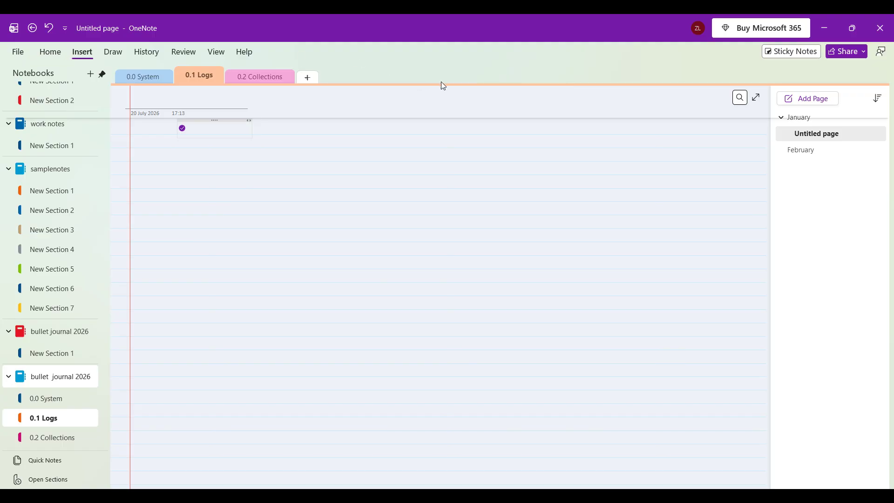
click(544, 190)
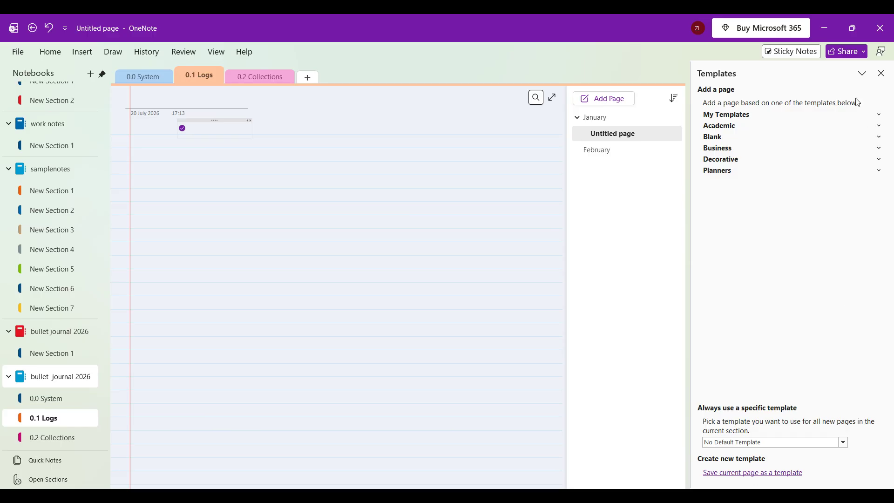
click(881, 73)
- Look through the 0.0 System, 0.1 Logs and 0.2 Collections sections, ending on 0.0 System
click(150, 77)
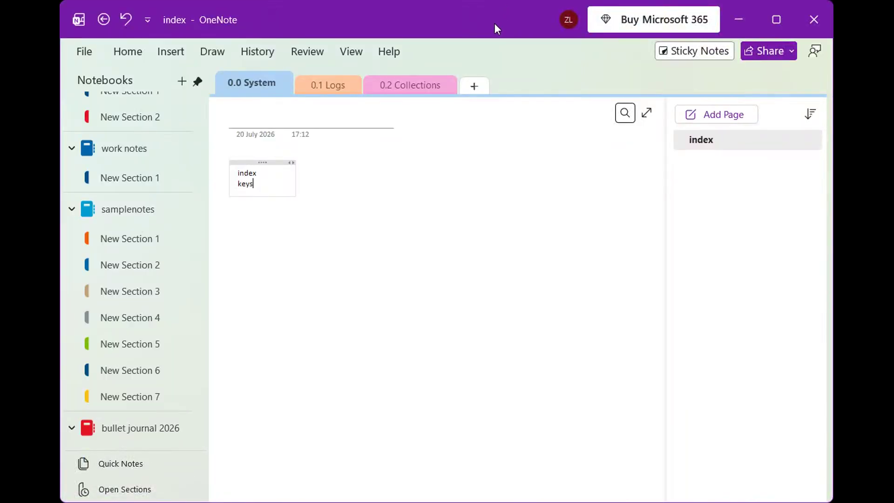
double_click(494, 23)
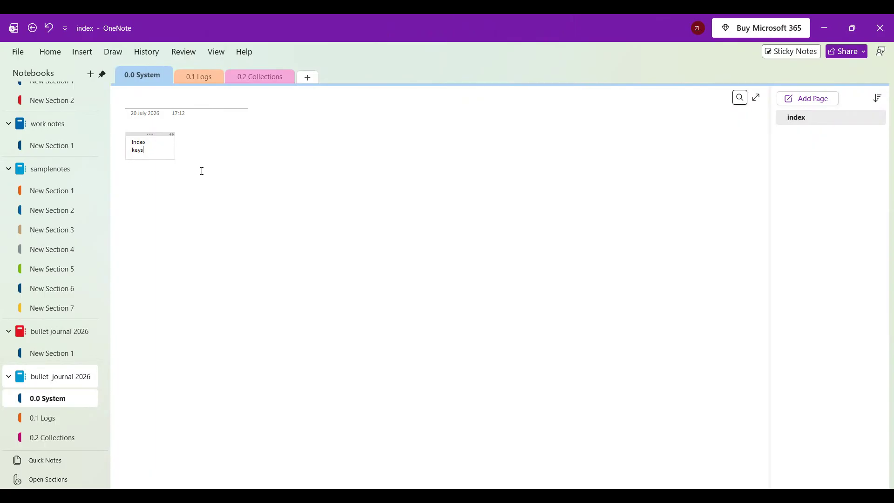
click(198, 78)
click(258, 80)
click(186, 75)
click(154, 74)
click(49, 52)
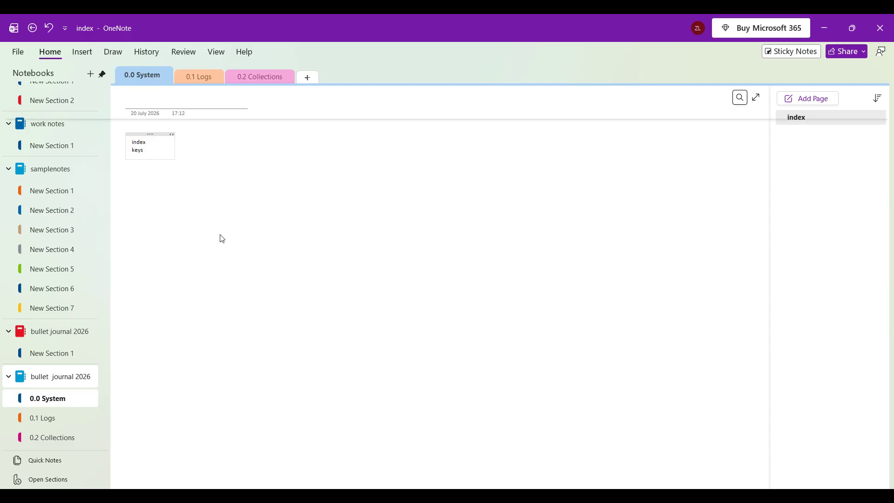
scroll(234, 204, down, 1)
scroll(235, 204, up, 1)
click(54, 51)
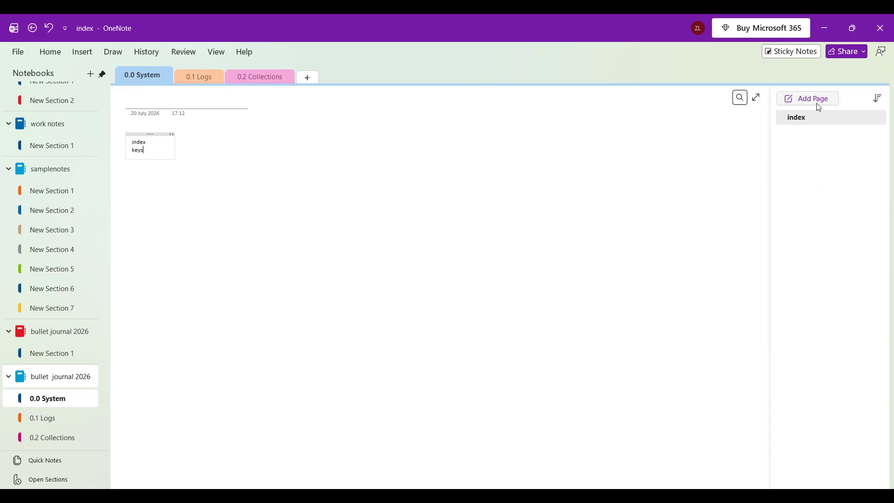
scroll(78, 227, up, 3)
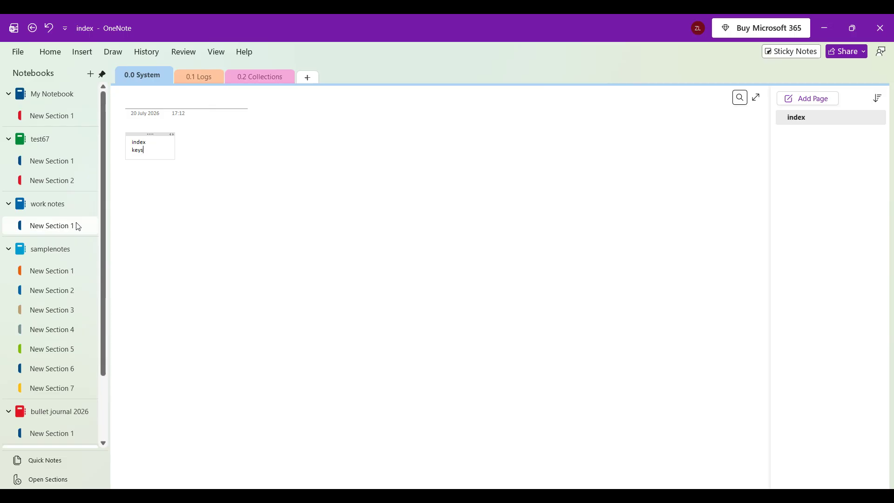